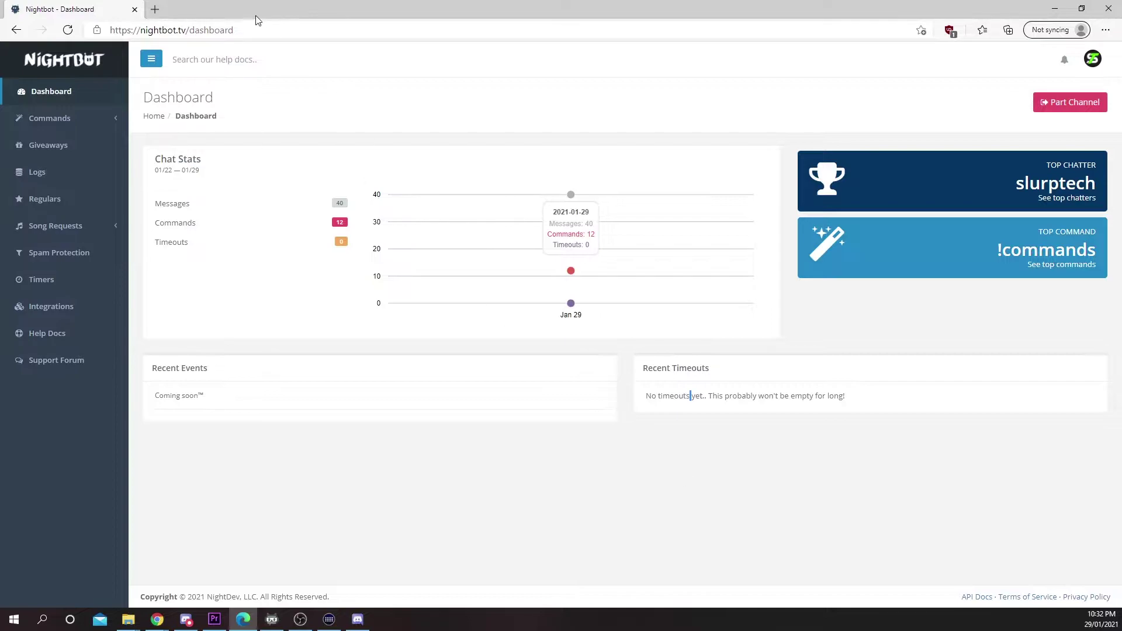
Navigate to Nightbot's Timers page from the sidebar and start a new timer with + Add
left_click(162, 30)
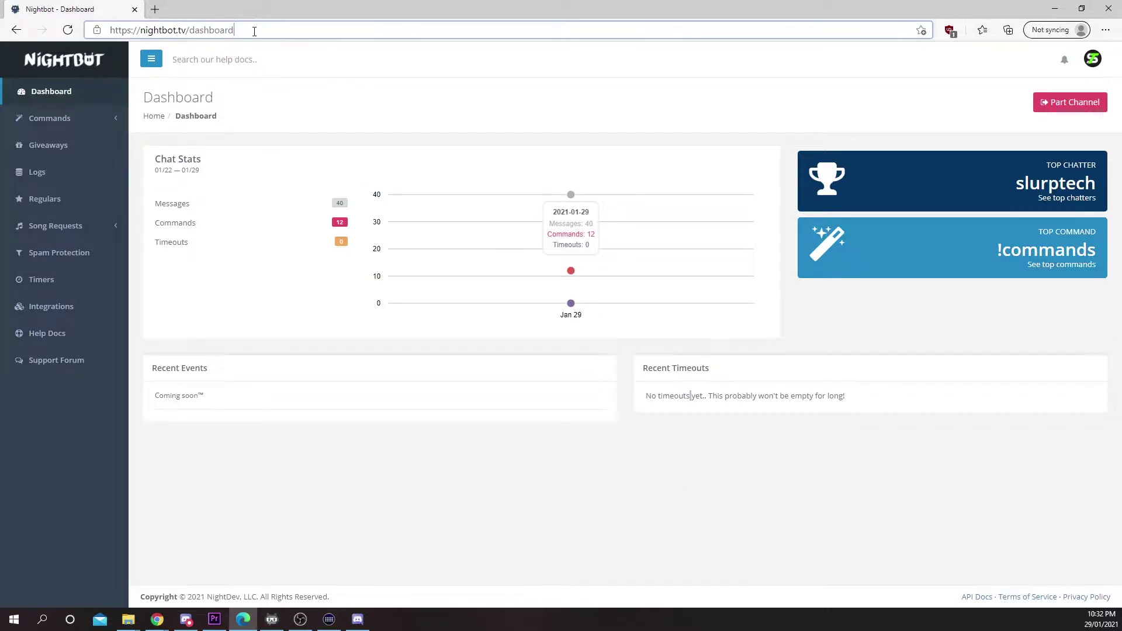
left_click(392, 124)
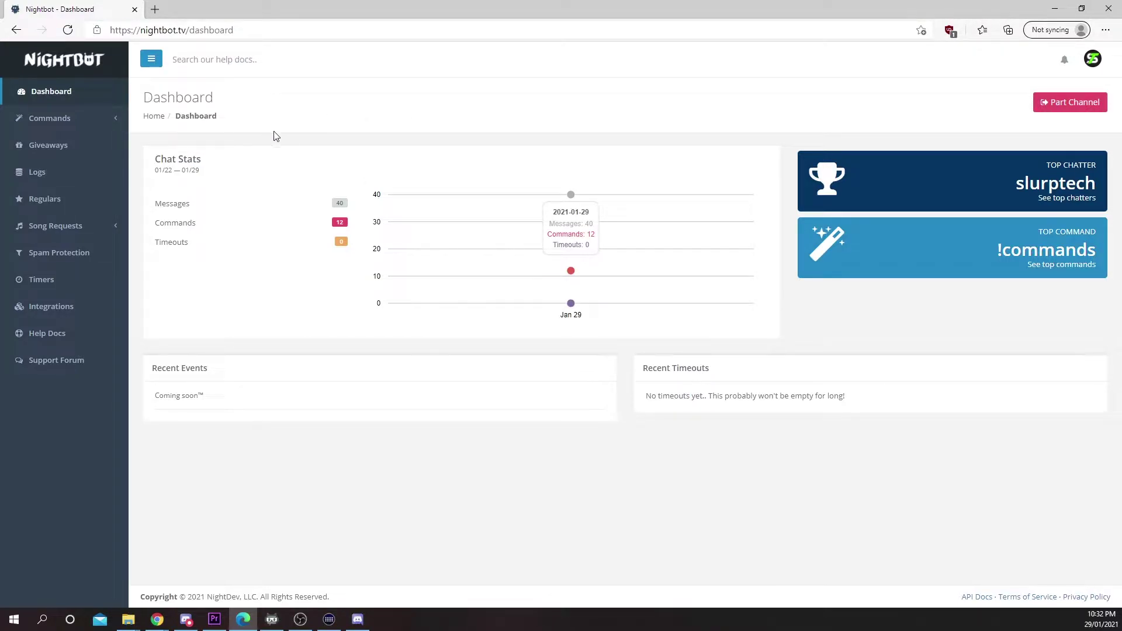
left_click(41, 279)
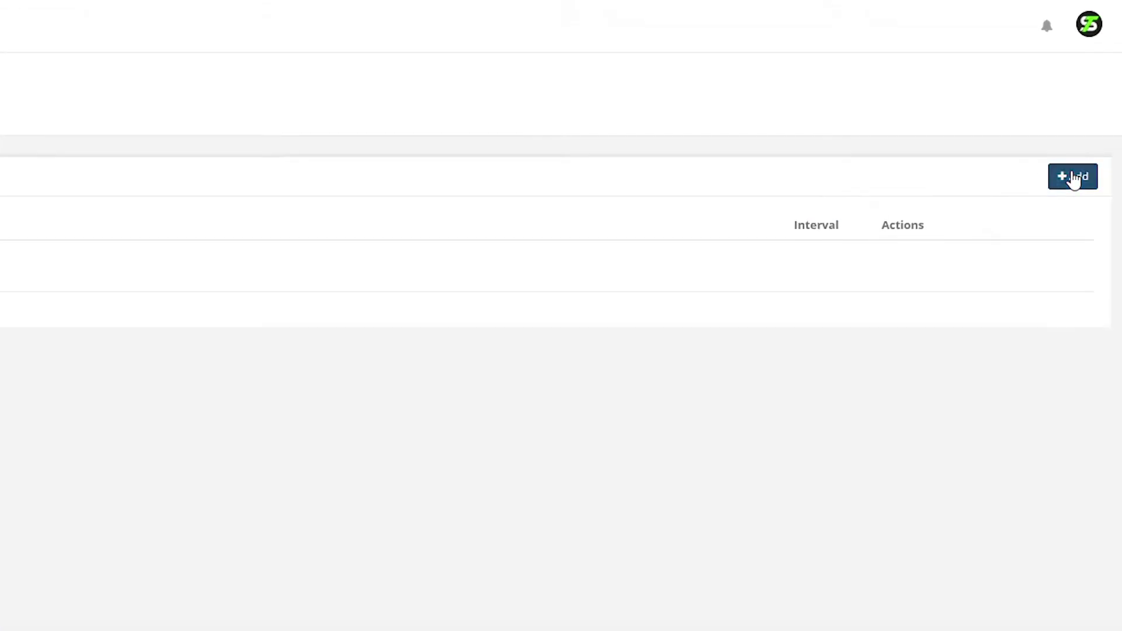
left_click(1075, 178)
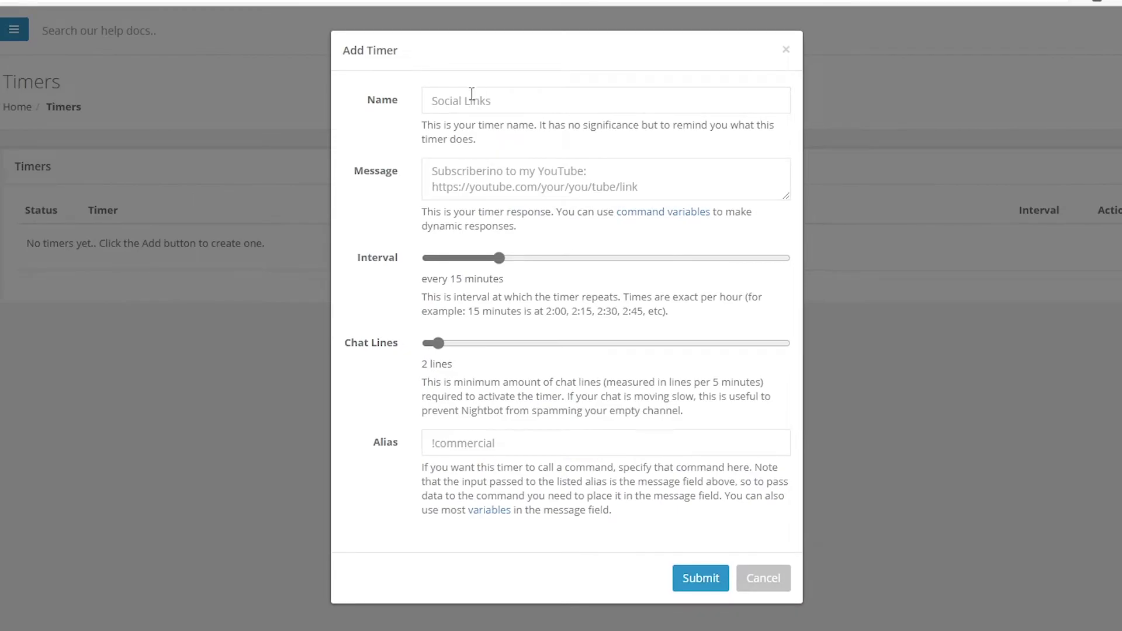
Name the timer 'Hello' and set its message to 'I like chicken', fixing a typo
left_click(458, 100)
type("H")
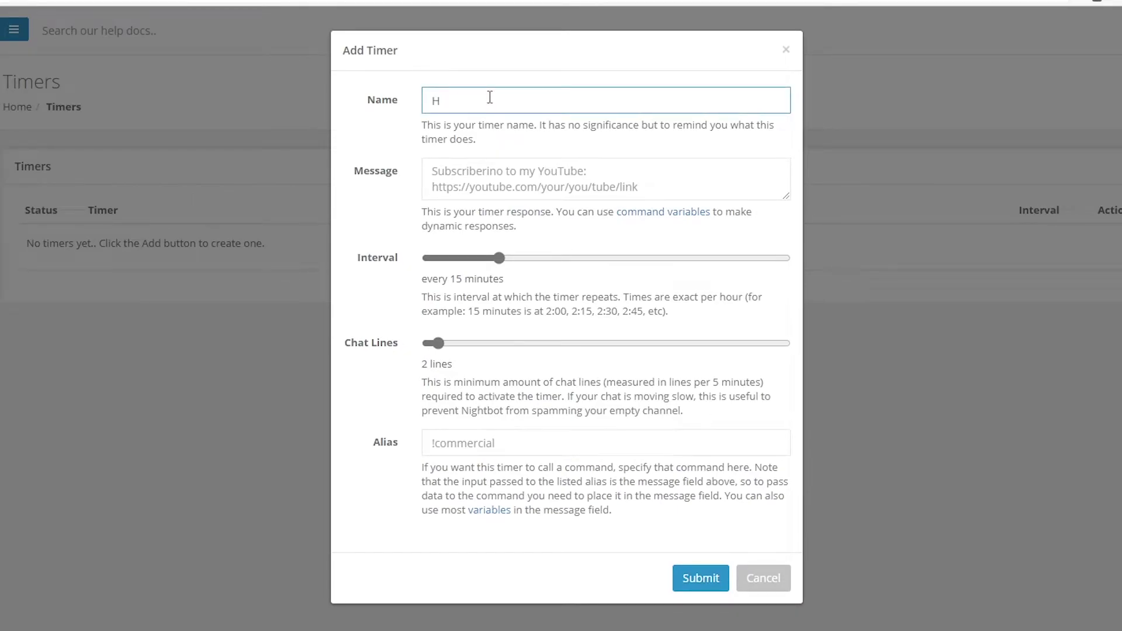
type("ello")
left_click(524, 180)
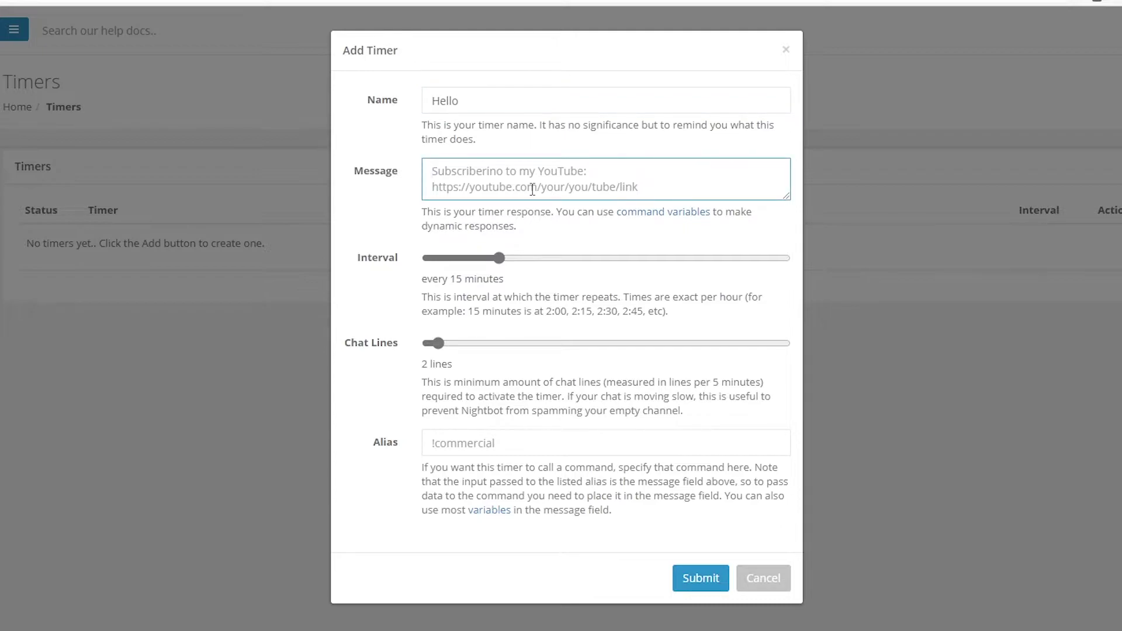
type("I like chickebn")
key("BackSpace")
type("n")
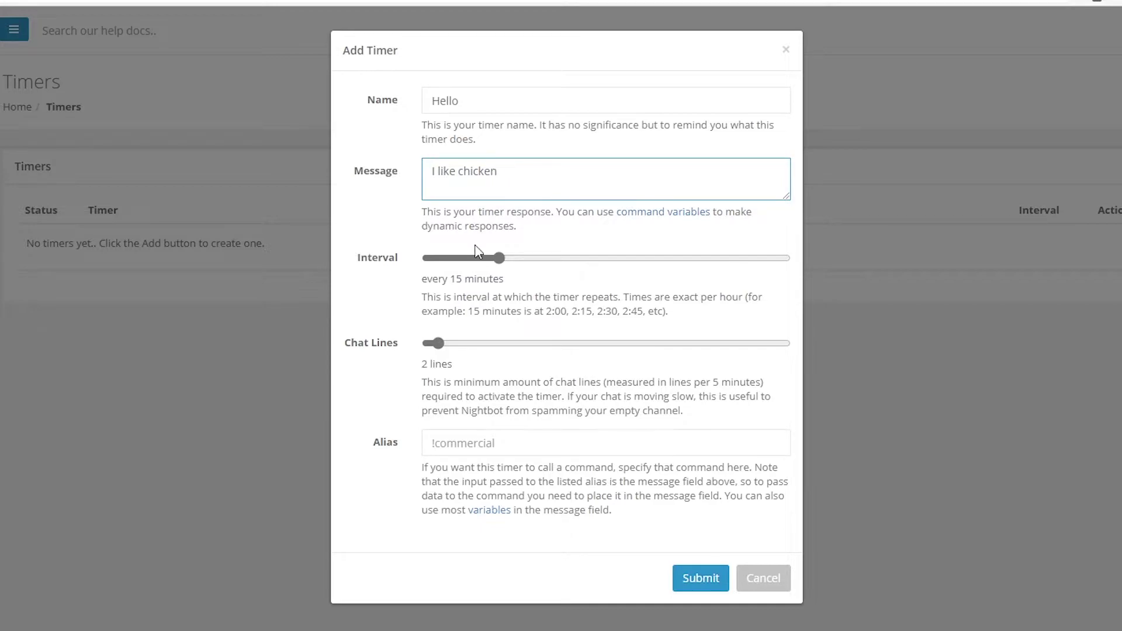
Set the Interval slider to 10 minutes and the Chat Lines slider to 30
mouse_move(498, 258)
left_mouse_down()
mouse_move(524, 259)
mouse_move(468, 260)
left_mouse_up()
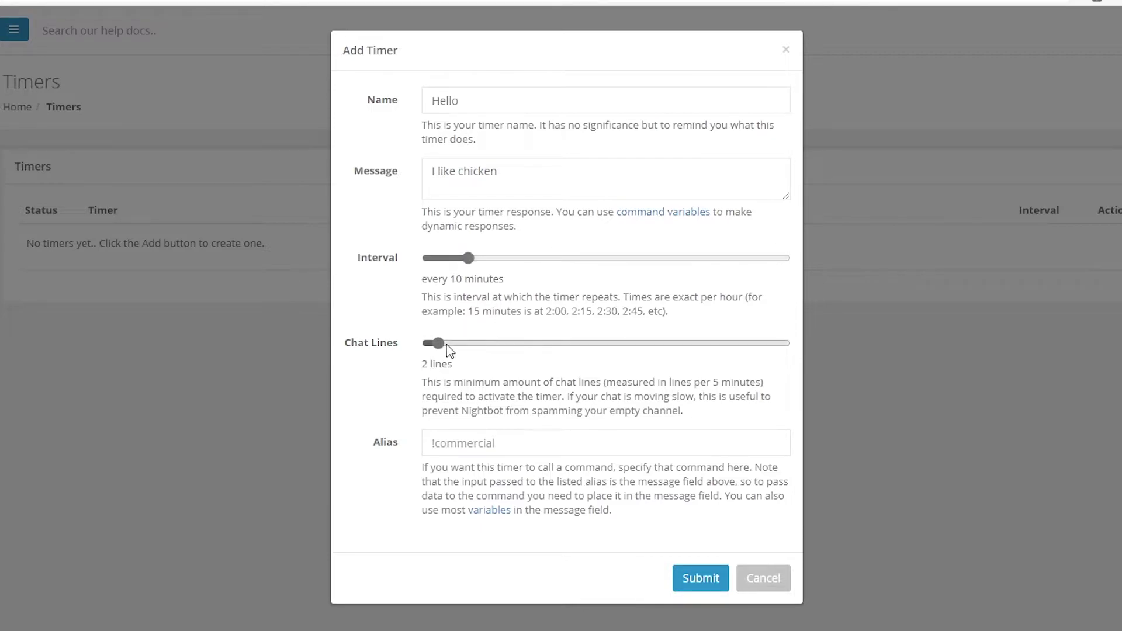
left_click_drag(438, 343, 537, 343)
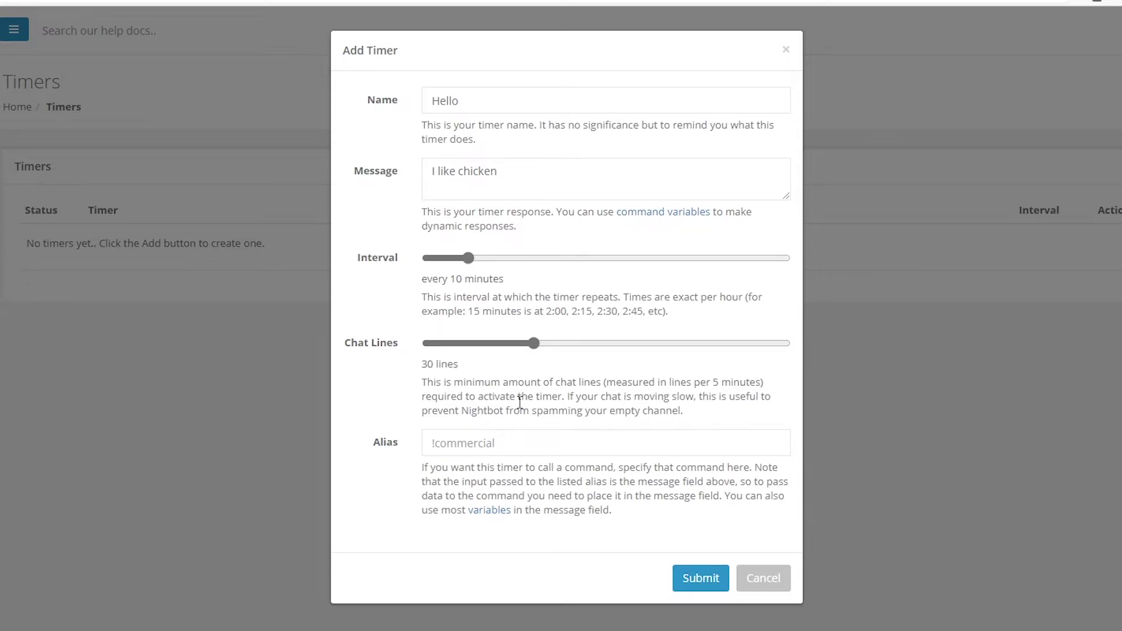
Submit the Hello timer so it is saved and listed as enabled
left_click(702, 579)
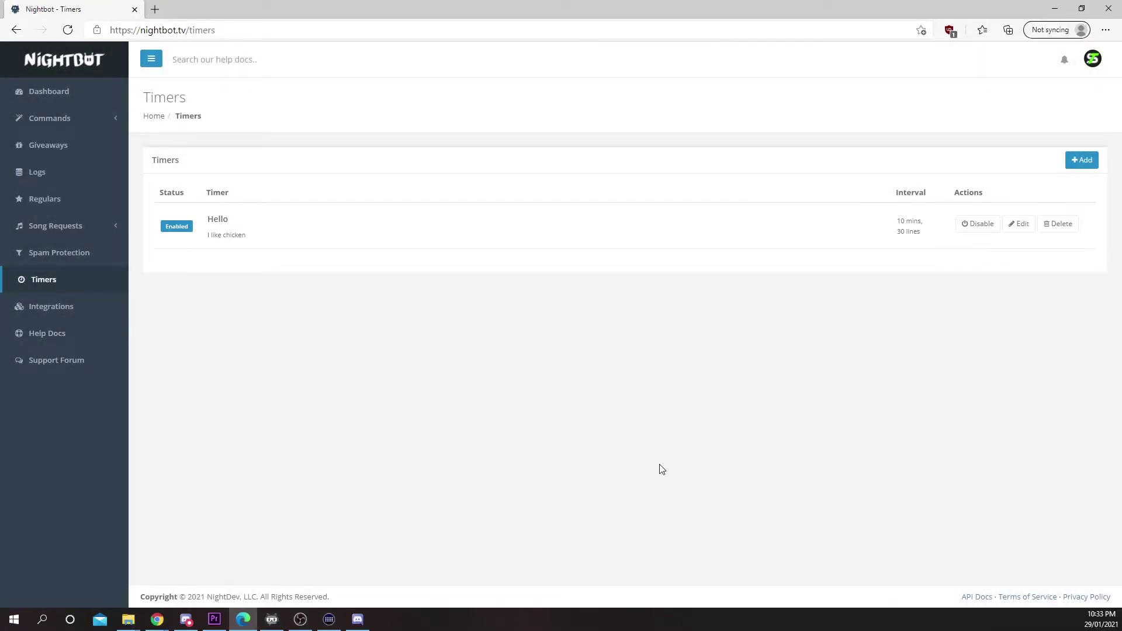